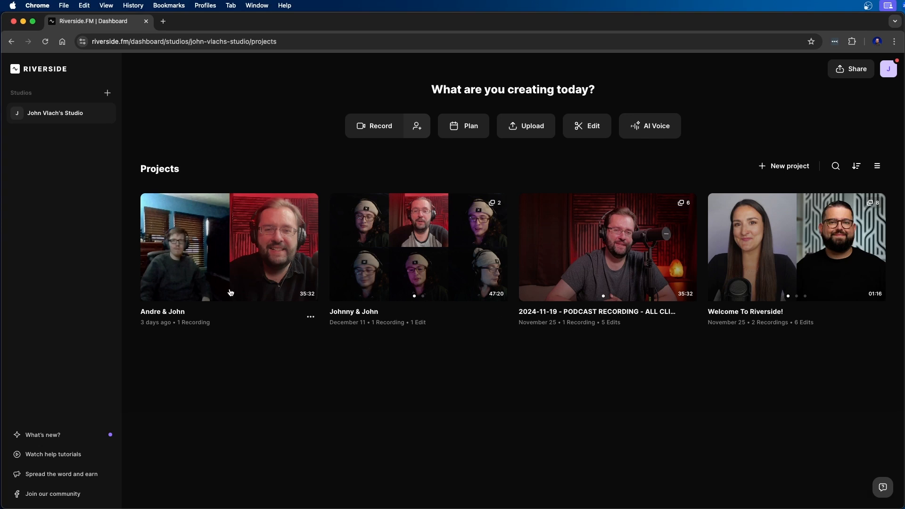
- Open the most recent two-person podcast project and generate a Full Episode edit from its recording
click(229, 251)
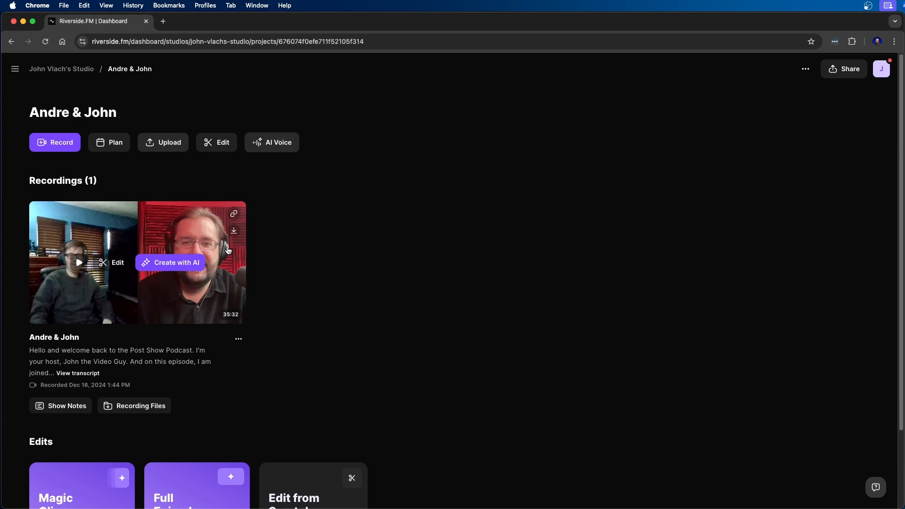
mouse_move(202, 264)
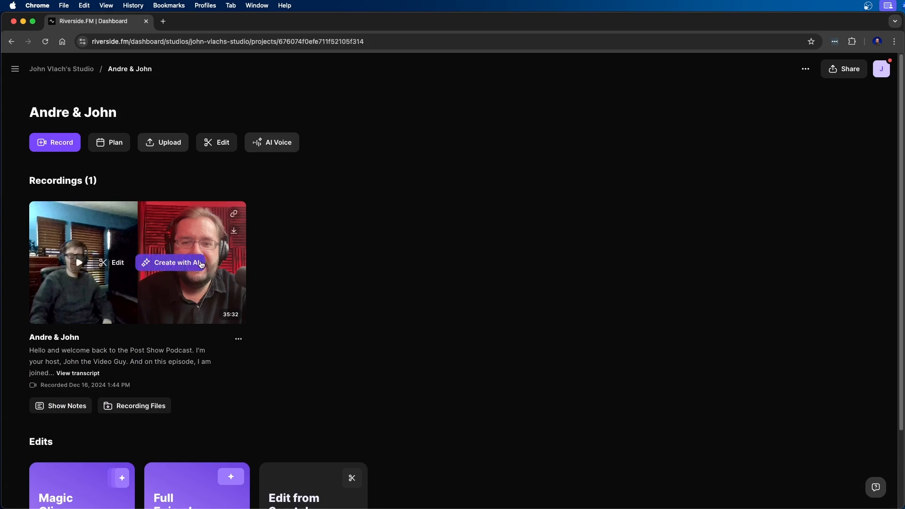
scroll(310, 285, down, 3)
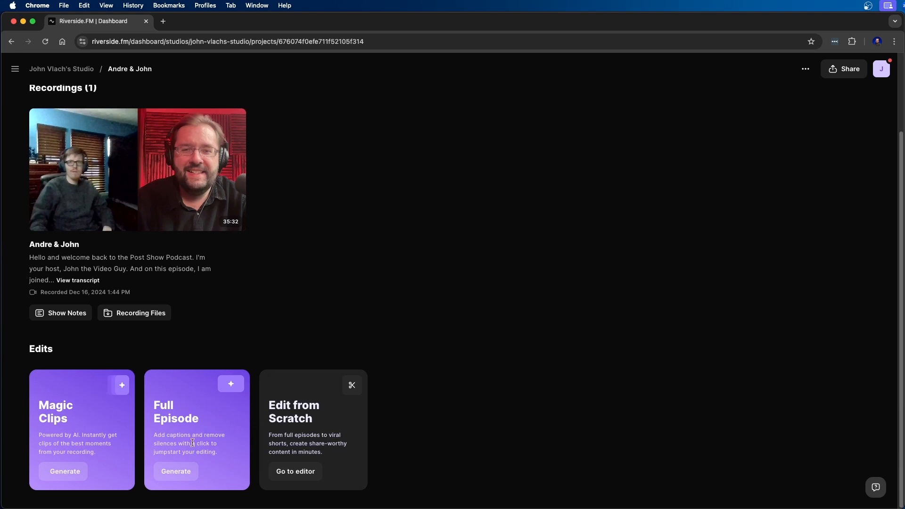
click(182, 472)
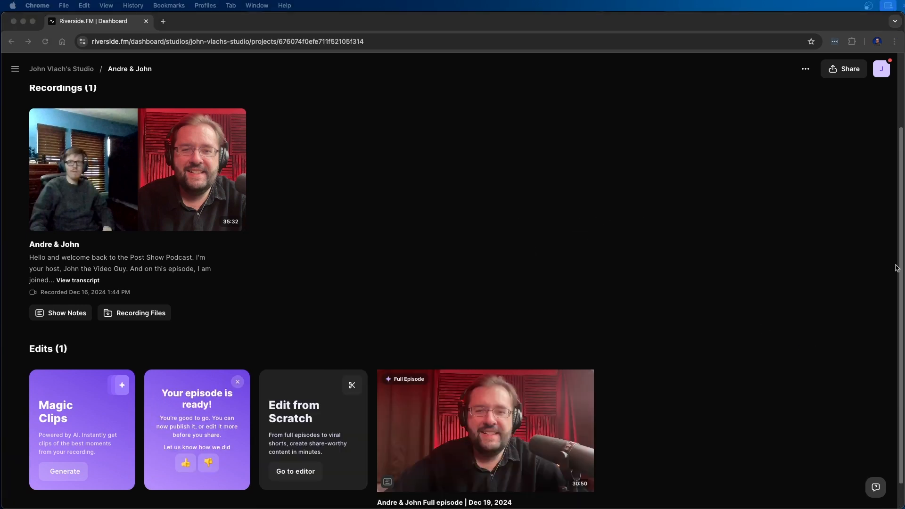
- Open the generated full-episode edit, preview its opening seconds, and place the playhead at 00:06 on an enlarged timeline
scroll(630, 272, down, 2)
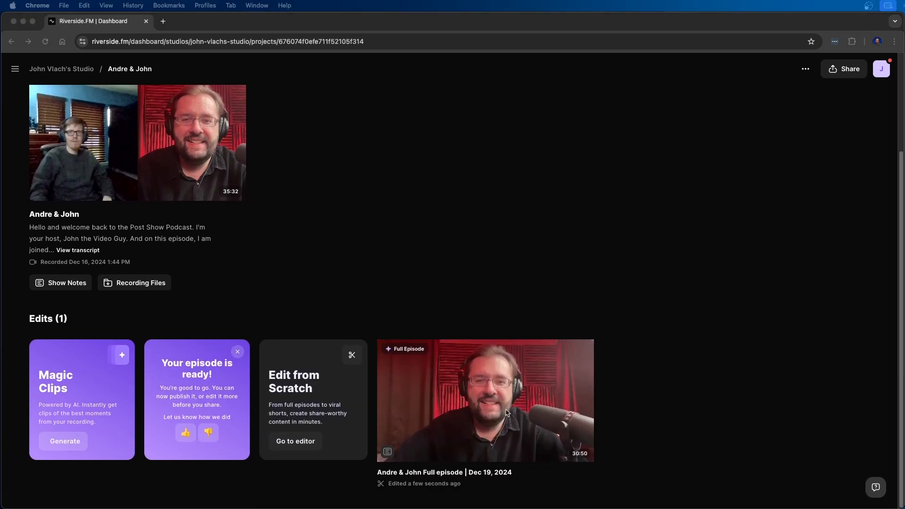
click(488, 393)
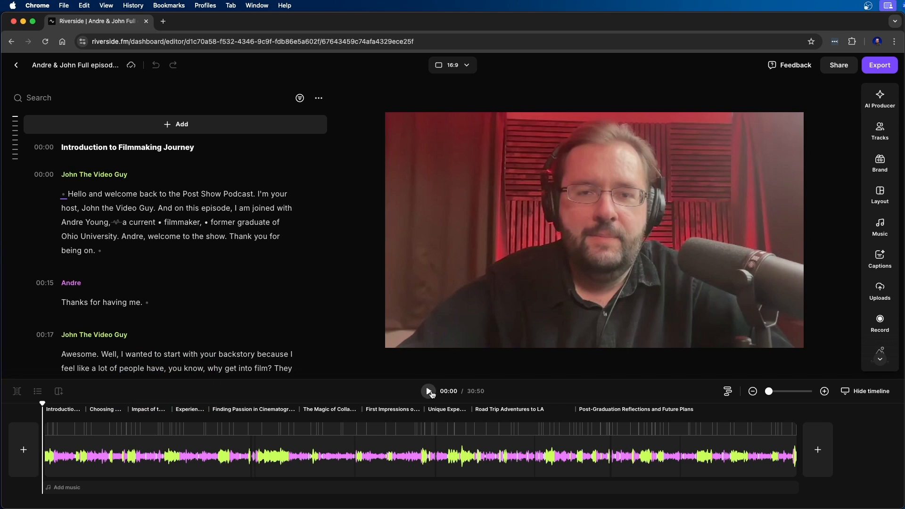
click(429, 392)
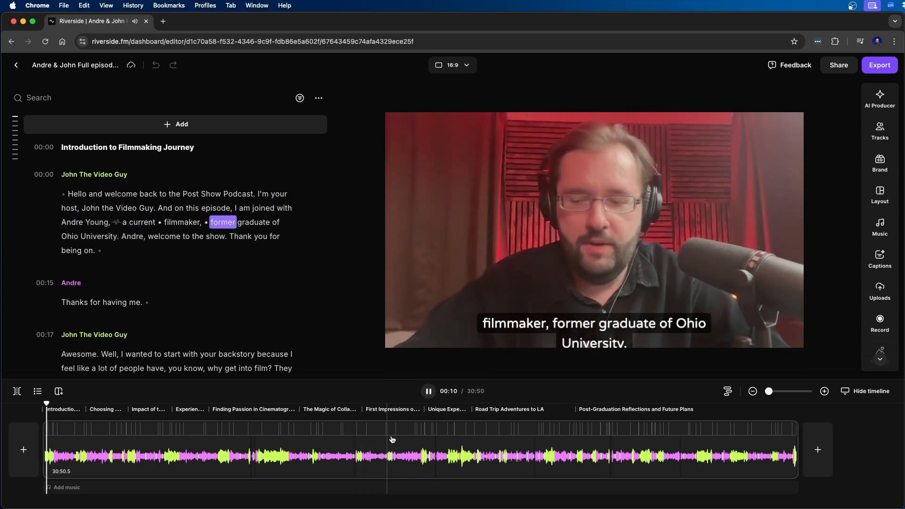
key(space)
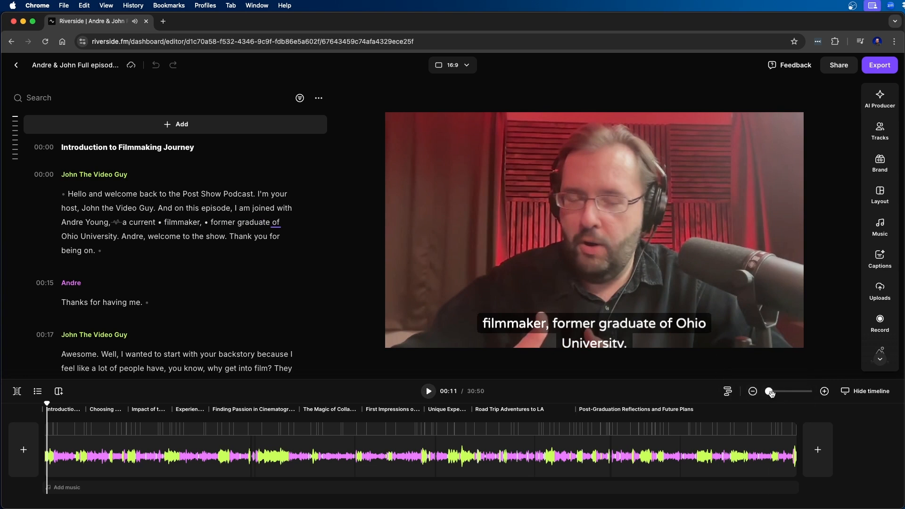
drag(770, 393, 798, 391)
click(214, 453)
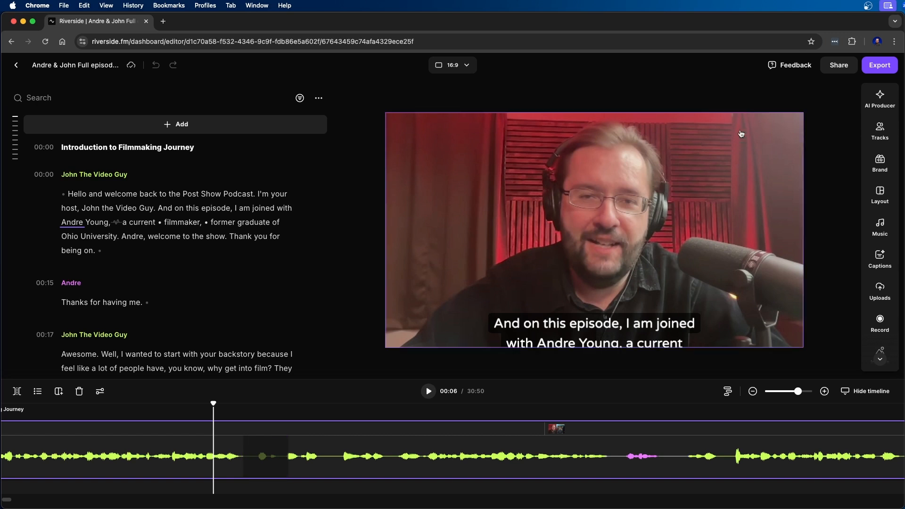
- Try a different Set pace level for the episode in AI Producer
click(880, 98)
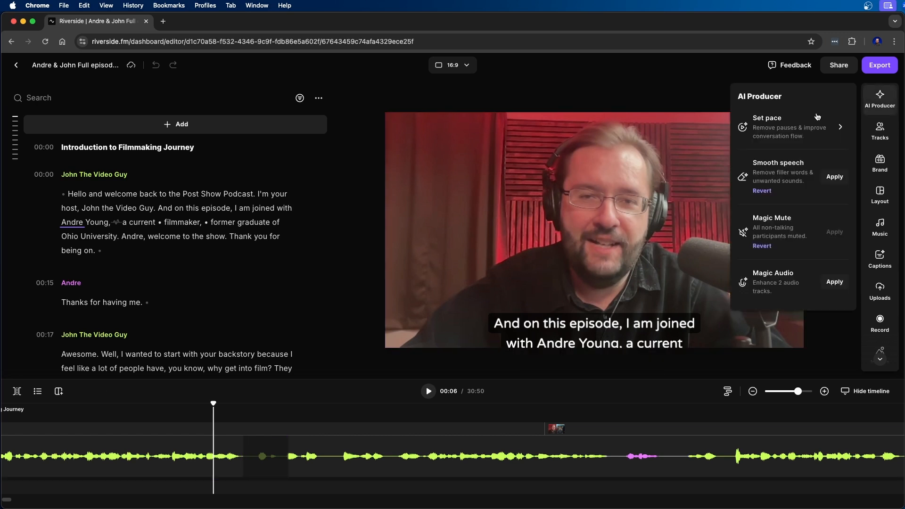
click(784, 124)
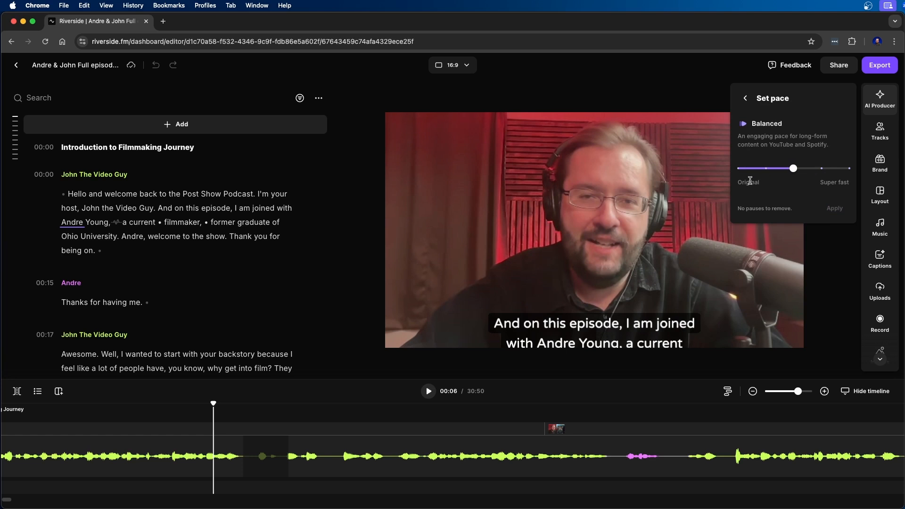
drag(793, 169, 849, 169)
click(835, 208)
click(880, 97)
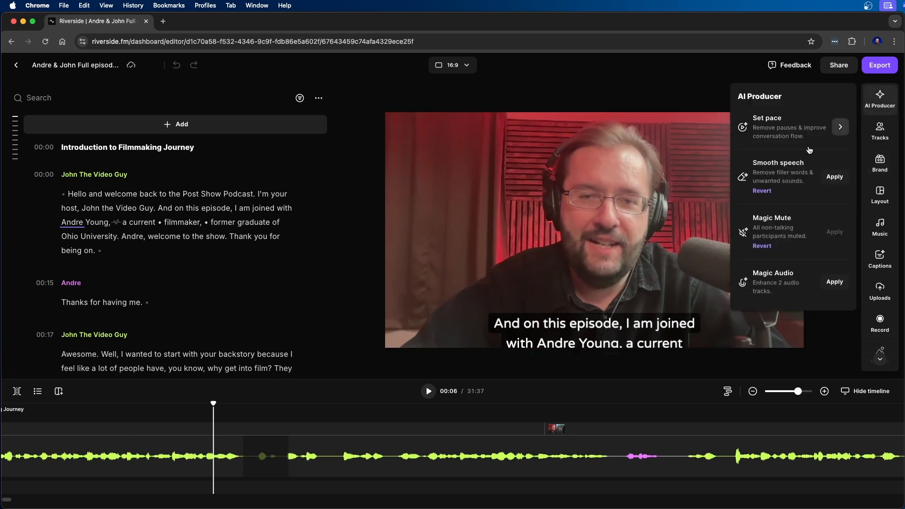
- Apply the Balanced pace in AI Producer to remove the episode's pauses
click(835, 124)
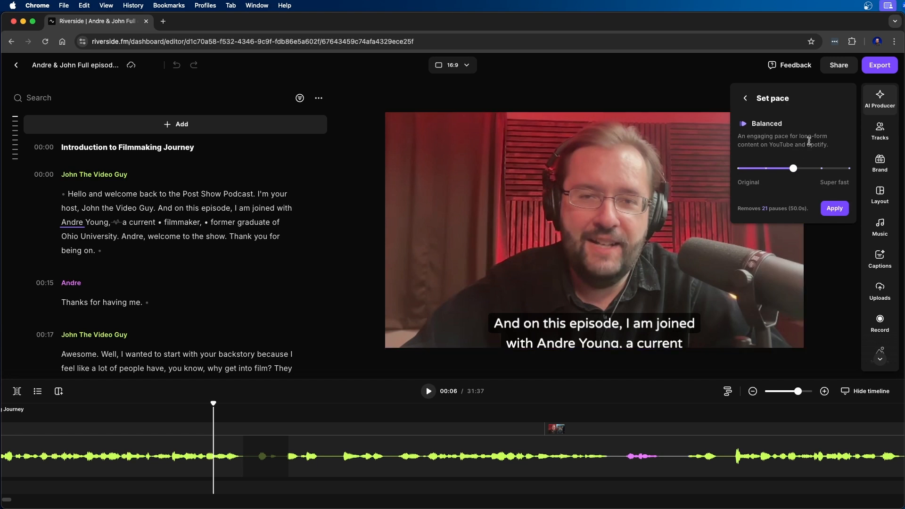
mouse_move(794, 167)
click(836, 210)
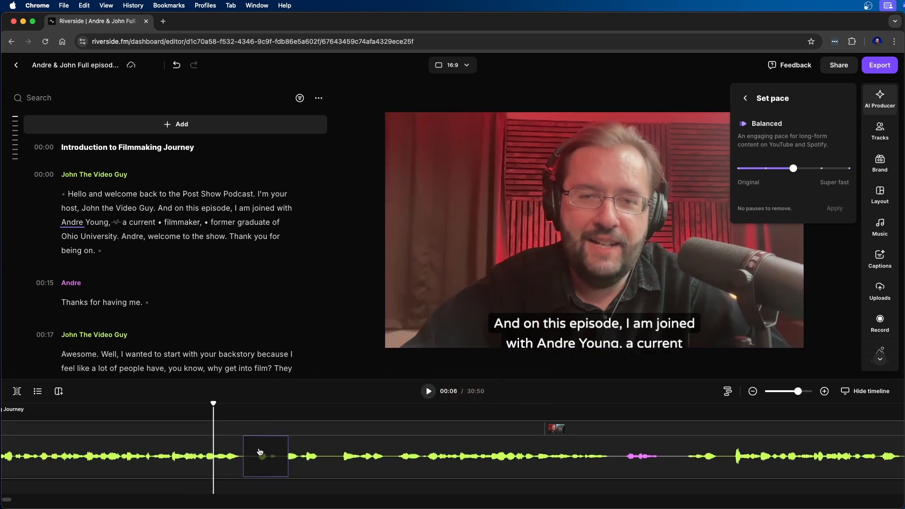
- Shrink the cut section just after 00:06 on the timeline from both ends, and place the playhead at 00:15
drag(245, 452, 278, 449)
click(283, 455)
click(612, 453)
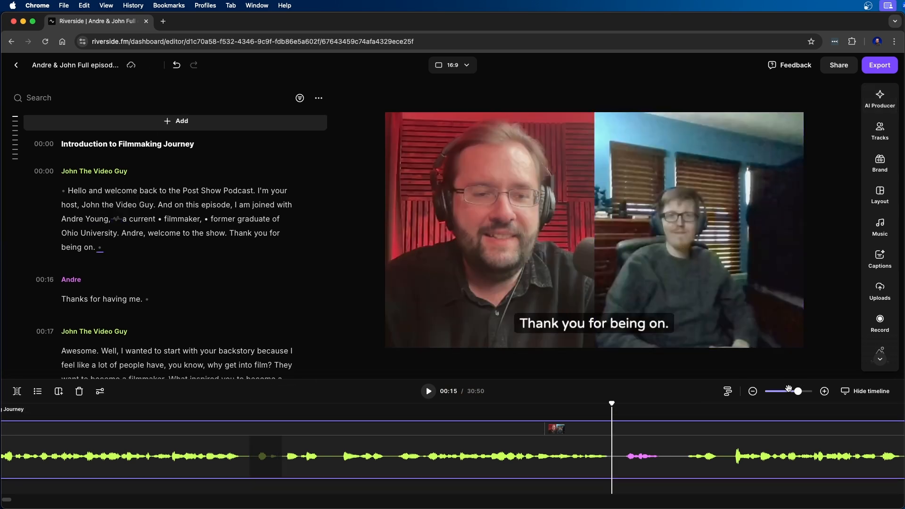
- Check the speaker layout at 00:14 and 00:38 on a wider timeline, and examine the removed words in the transcript
drag(788, 395, 788, 391)
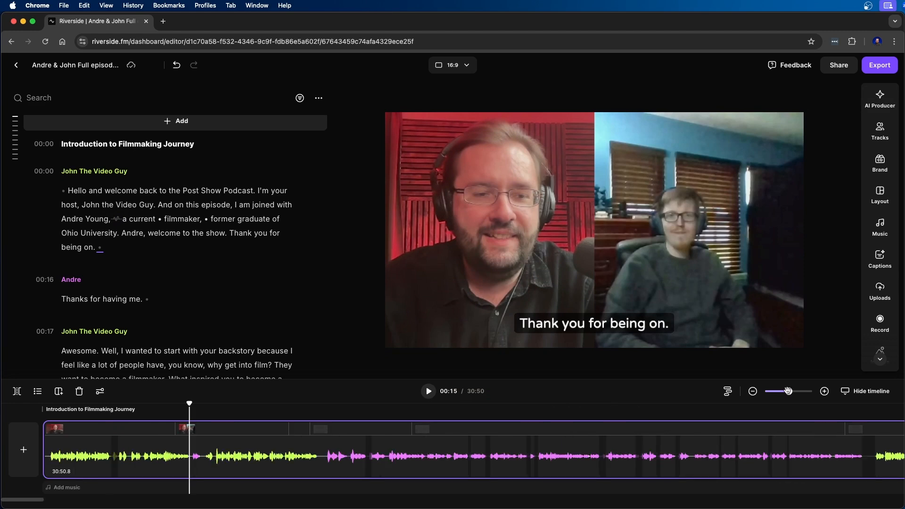
click(177, 452)
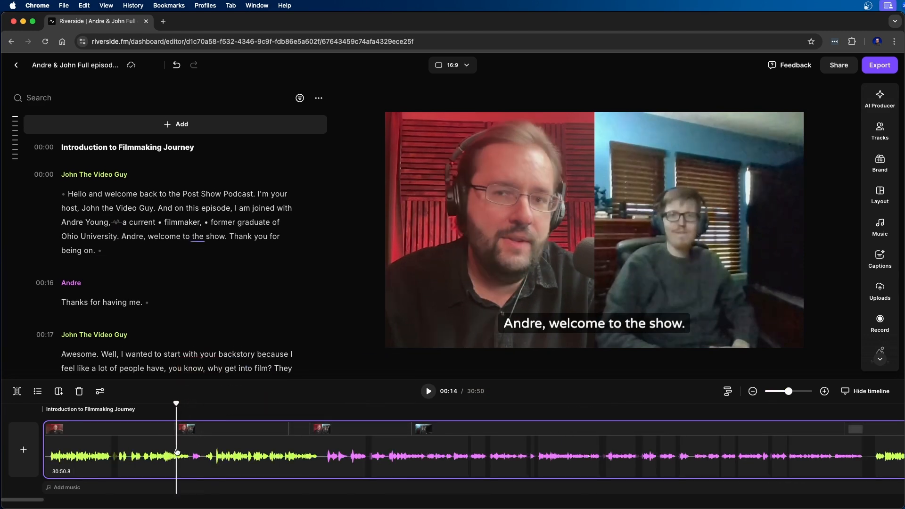
click(394, 455)
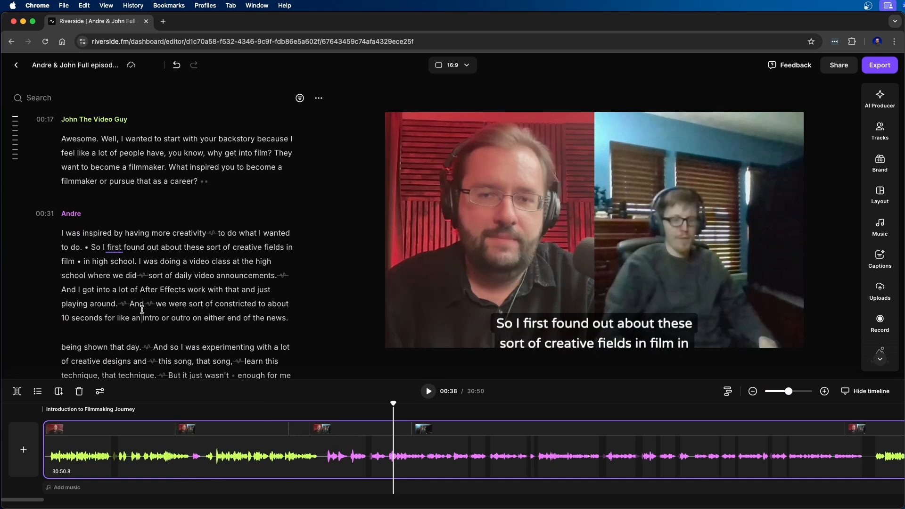
scroll(183, 228, down, 3)
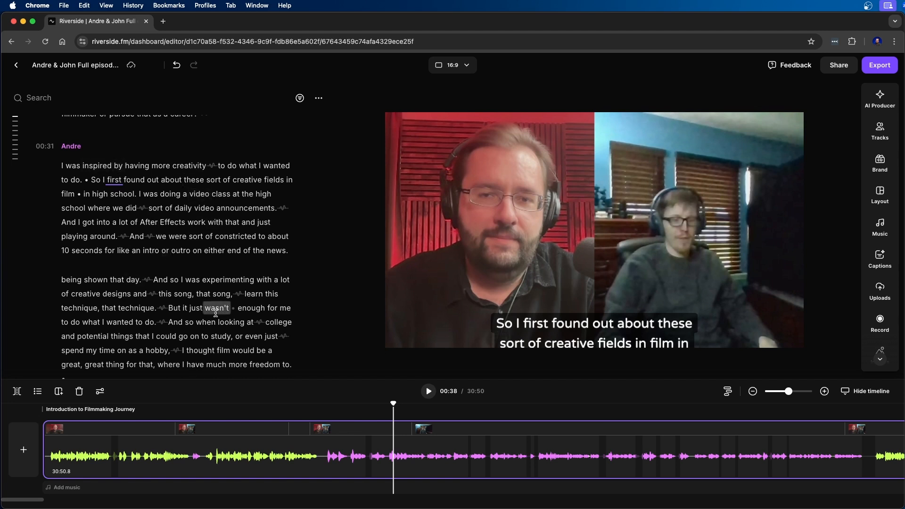
- Search the transcript for "Los Angeles" and play the episode from the second match
click(36, 95)
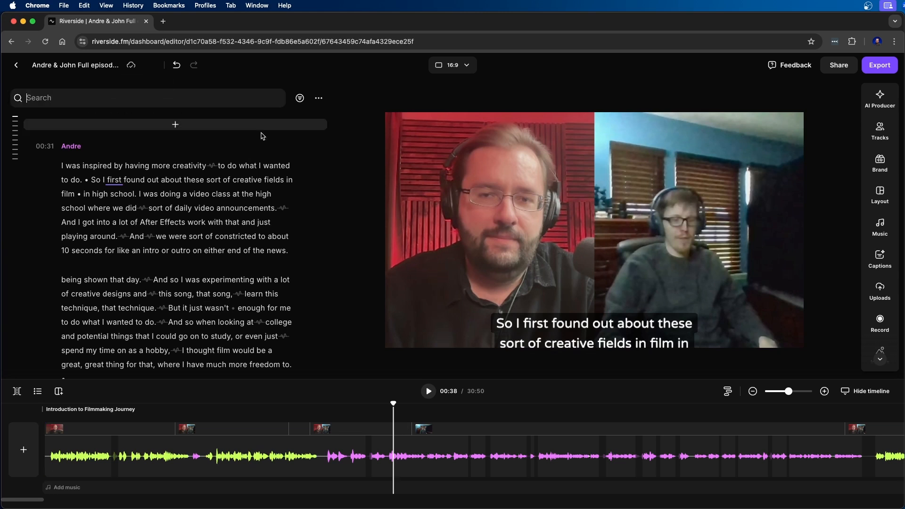
text(L)
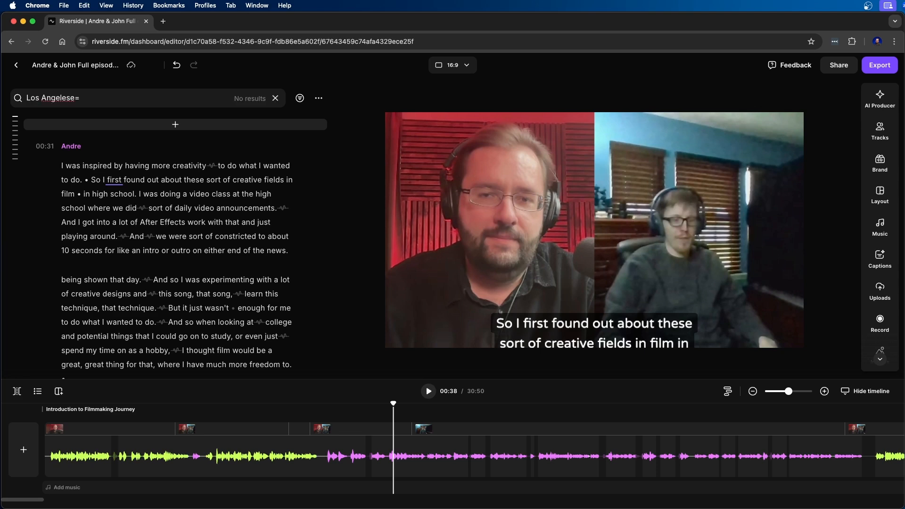
text(os Angeles)
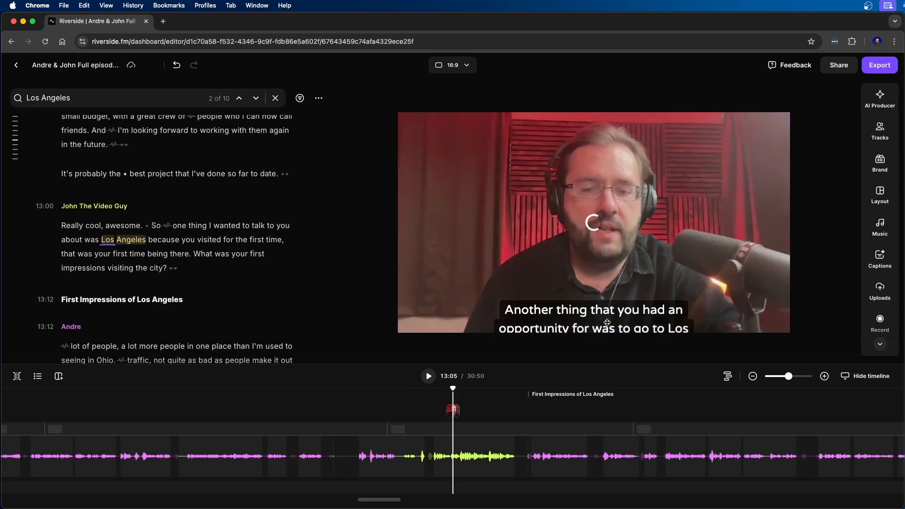
click(429, 376)
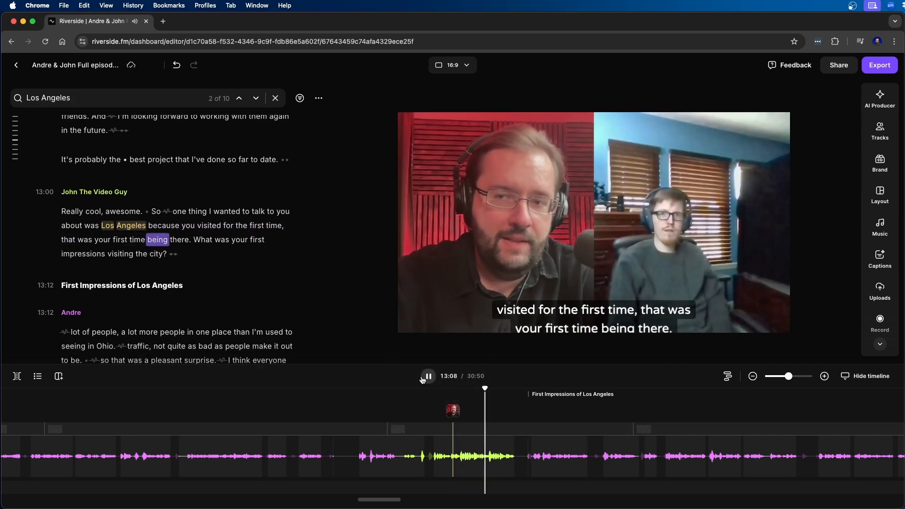
- Scrub the episode between 13:18 and 14:35 to check how the layout switches between speakers
click(679, 390)
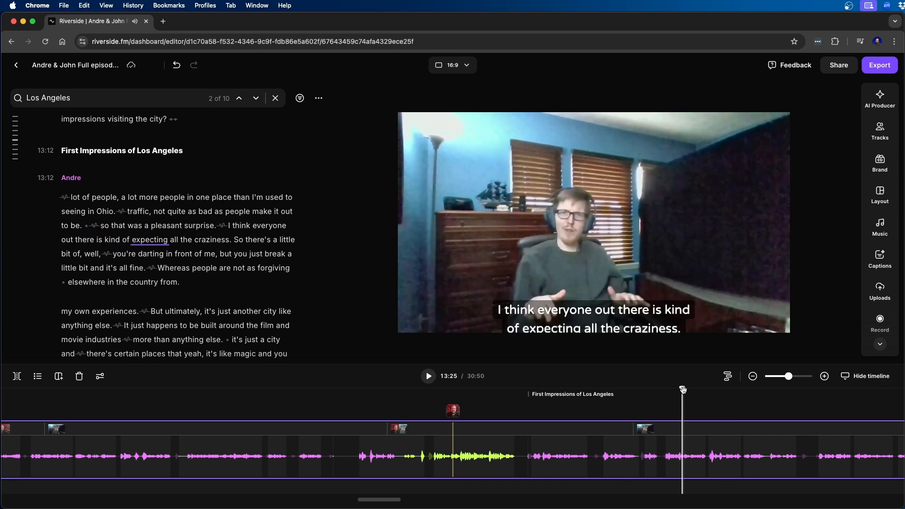
drag(683, 390, 587, 405)
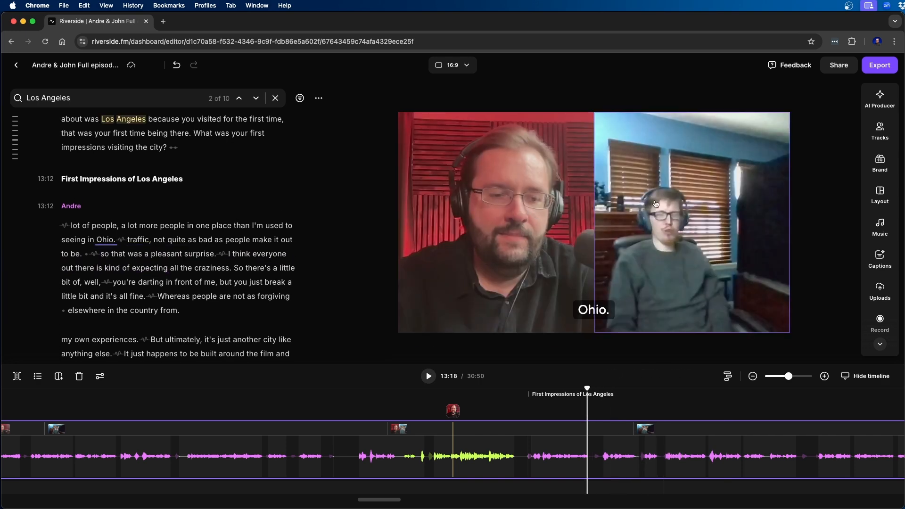
drag(588, 391, 741, 397)
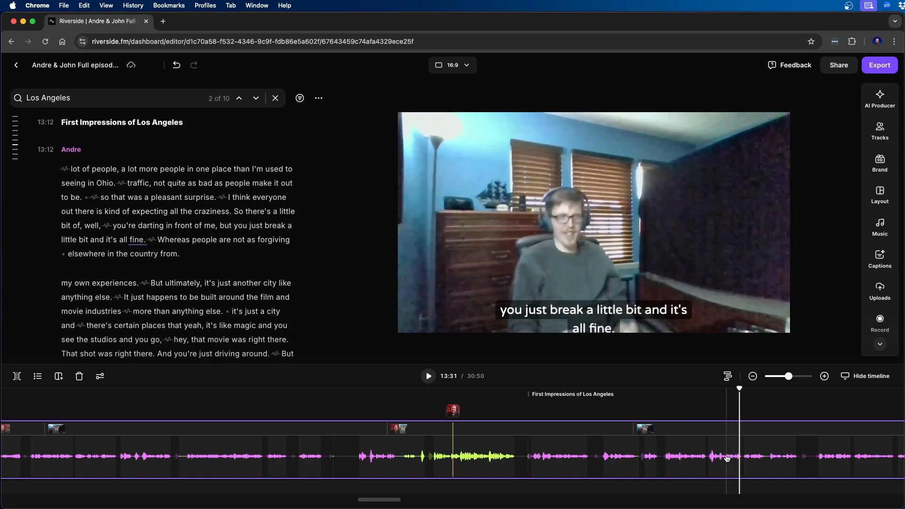
scroll(728, 459, right, 10)
drag(424, 394, 748, 425)
scroll(713, 466, right, 7)
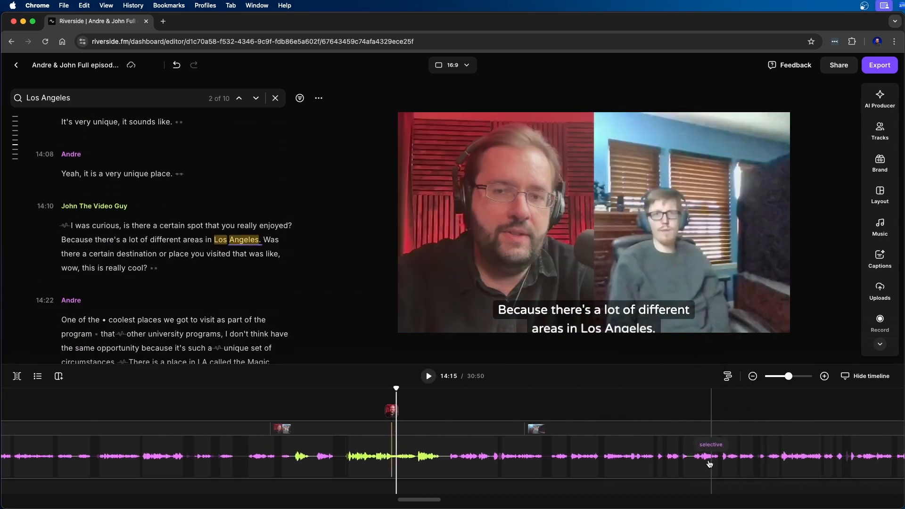
drag(397, 387, 587, 390)
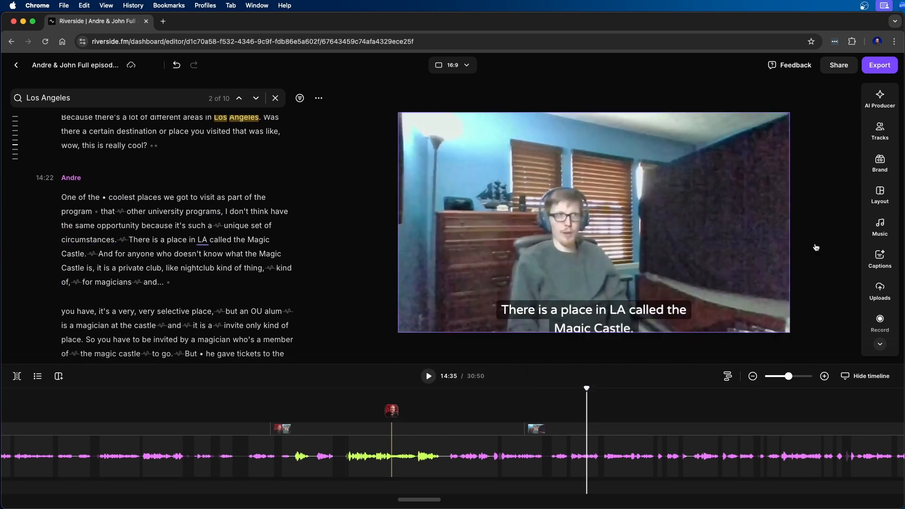
- Apply the caption preset with white text on black and a purple word highlight, and set the highlight color to orange
click(880, 260)
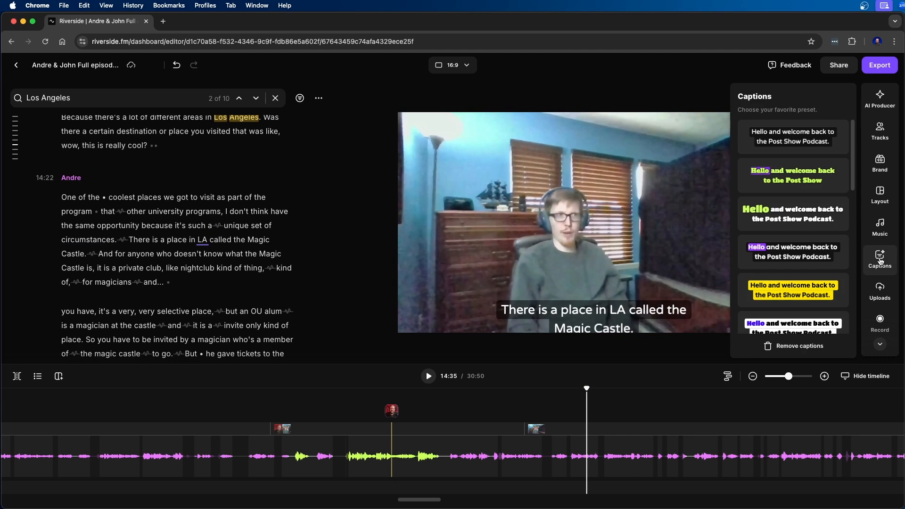
click(785, 254)
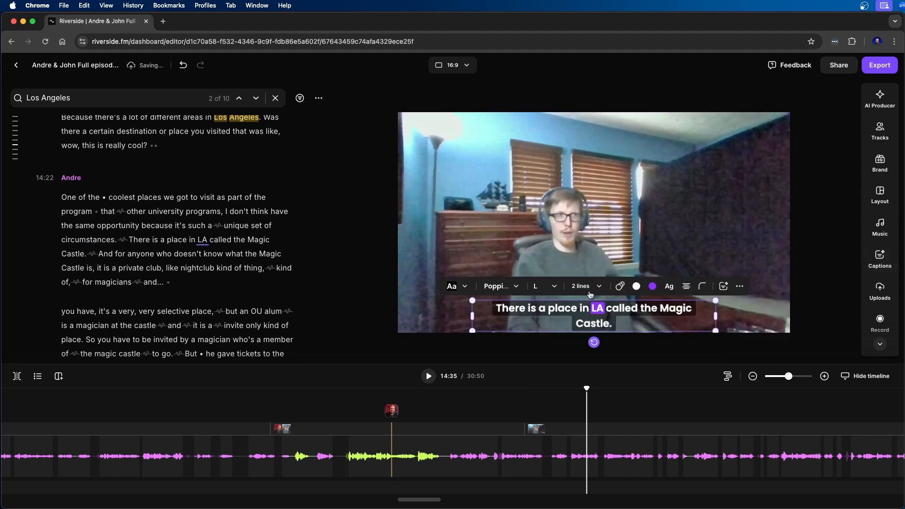
click(653, 286)
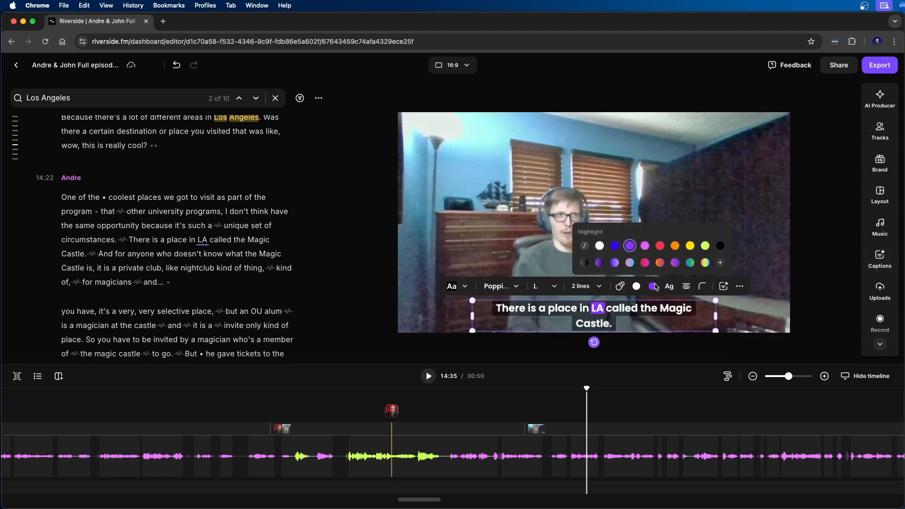
click(615, 245)
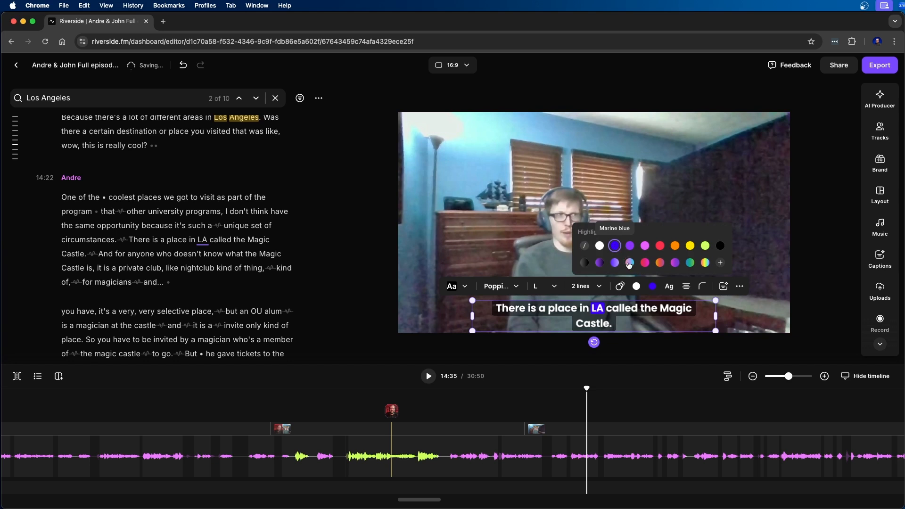
click(629, 264)
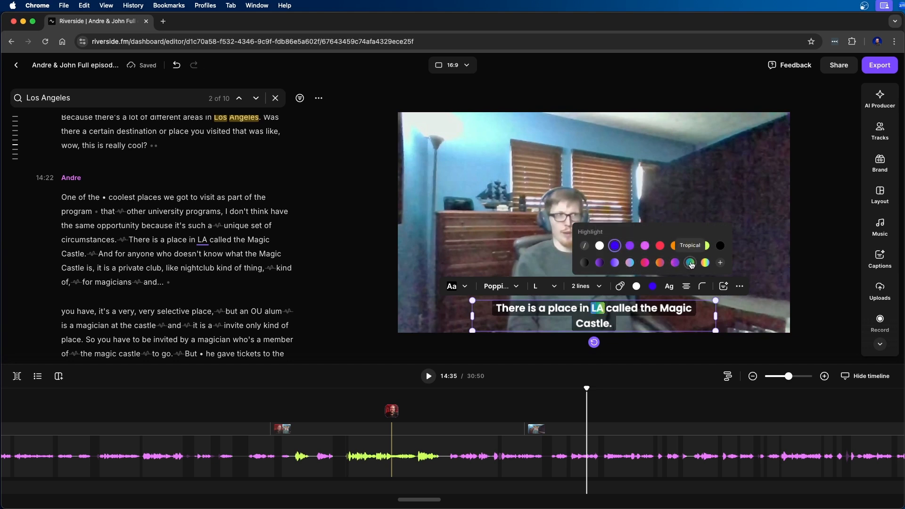
click(675, 247)
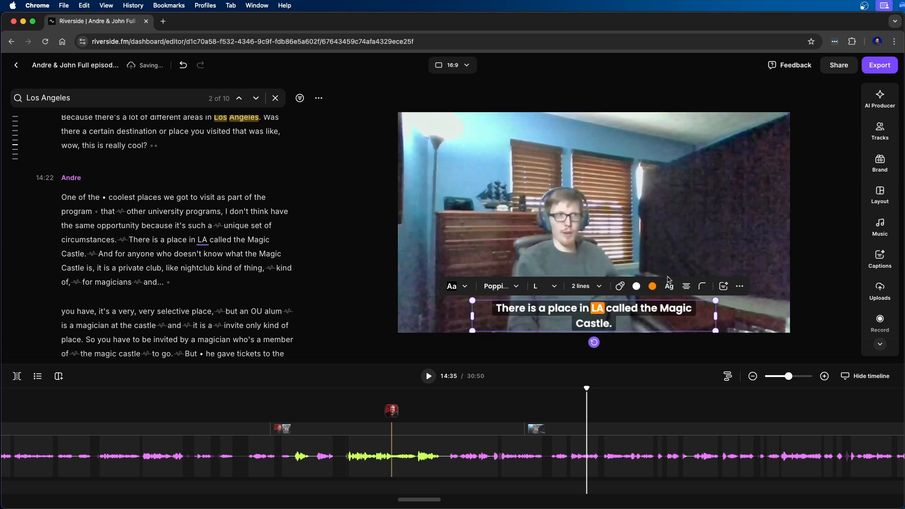
click(584, 300)
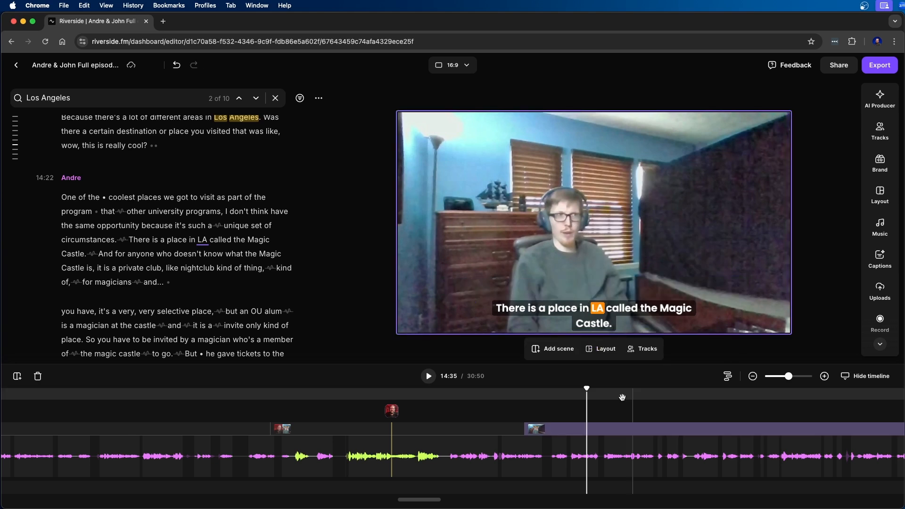
- Remove the captions from the episode
click(880, 258)
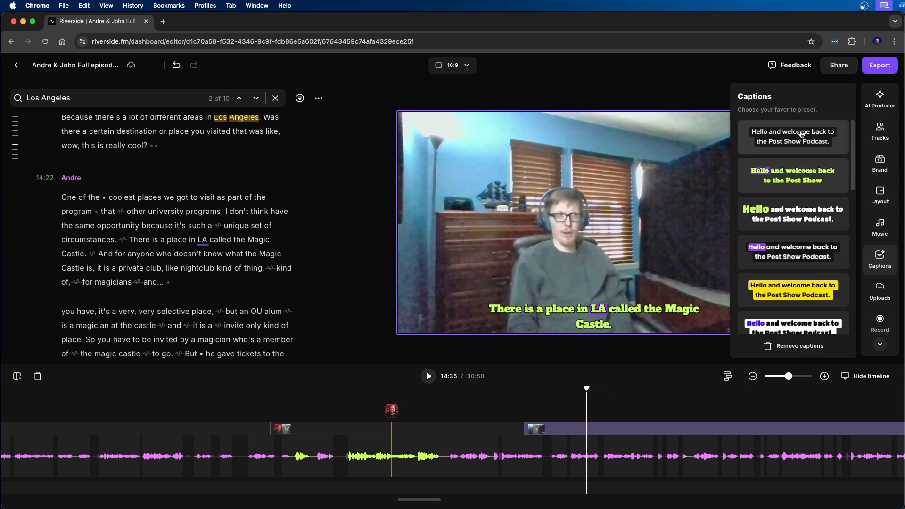
click(780, 344)
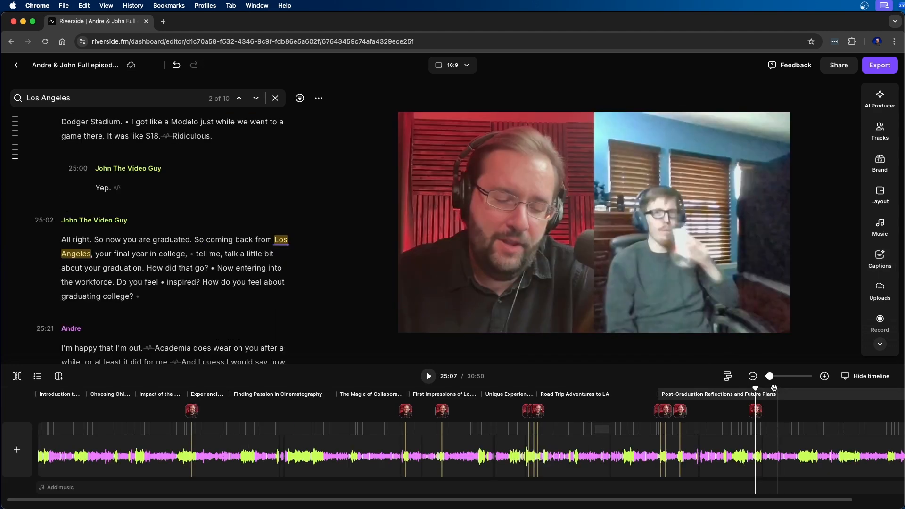
- Go back to the start of the episode and check the speaker layout at 00:16 and 00:34 on an enlarged timeline
drag(767, 377, 762, 377)
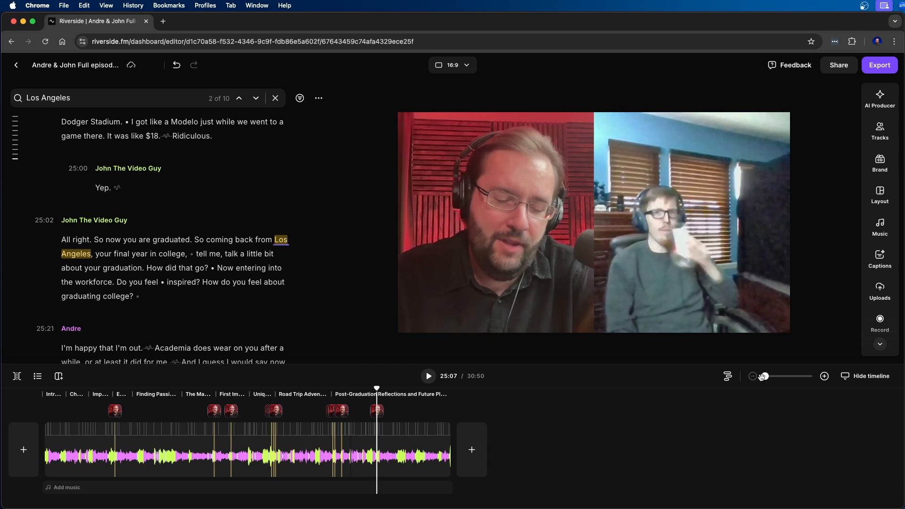
drag(376, 387, 42, 386)
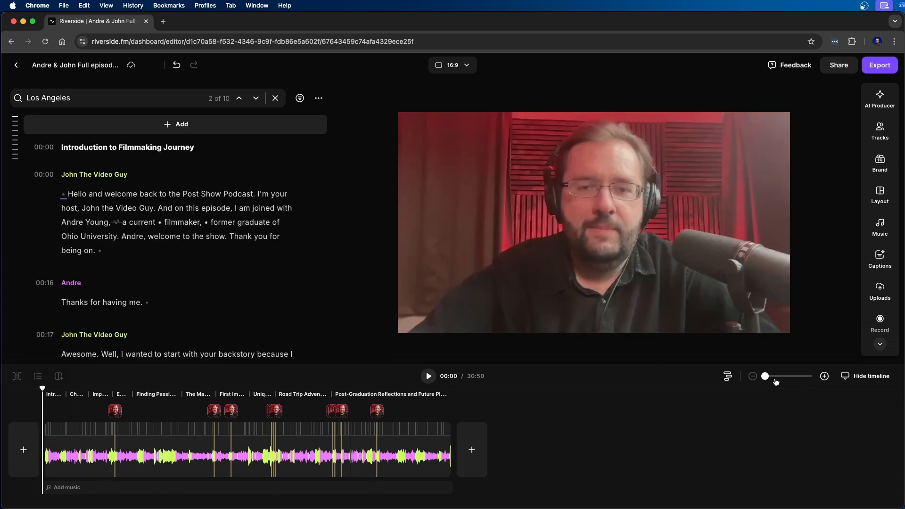
drag(766, 377, 793, 376)
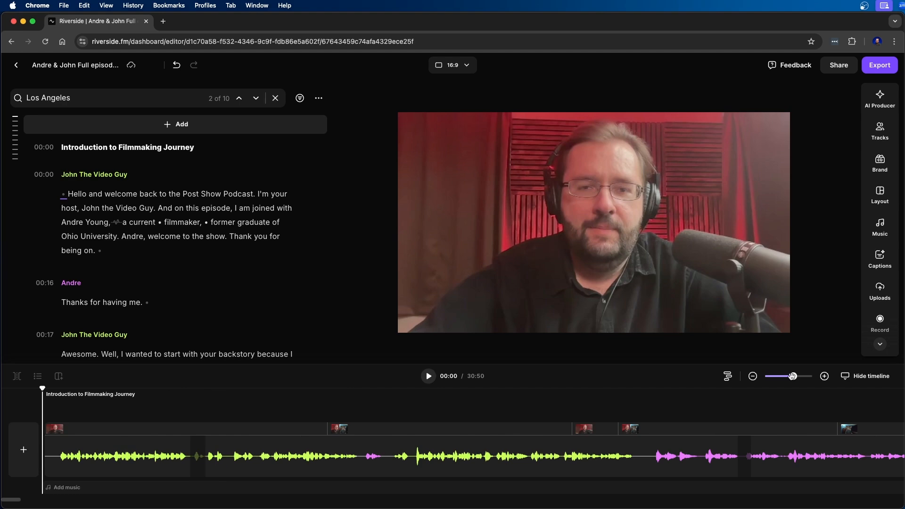
click(382, 453)
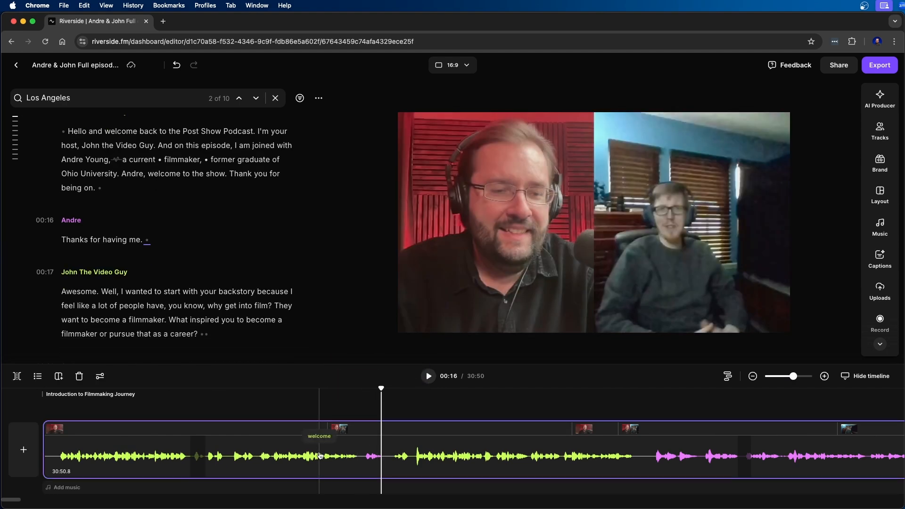
click(320, 456)
click(725, 442)
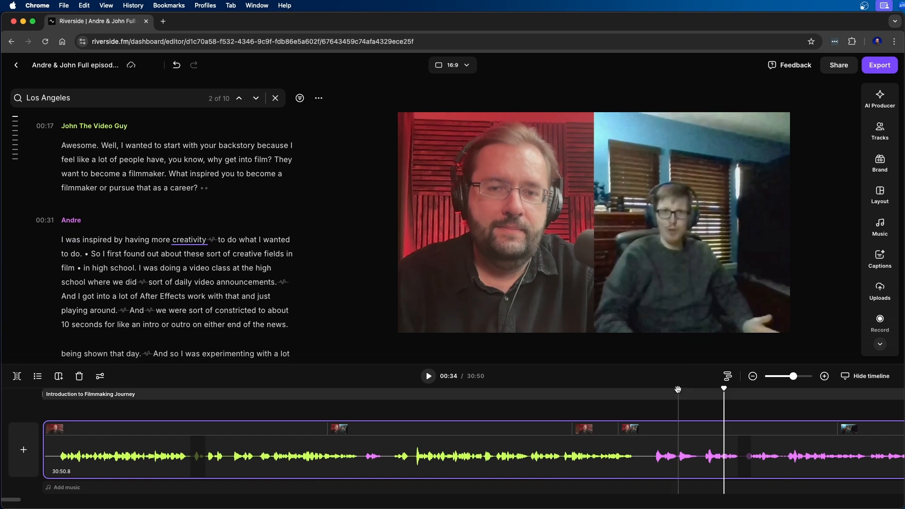
- Export the full episode as a video in 1080p HD quality
click(881, 65)
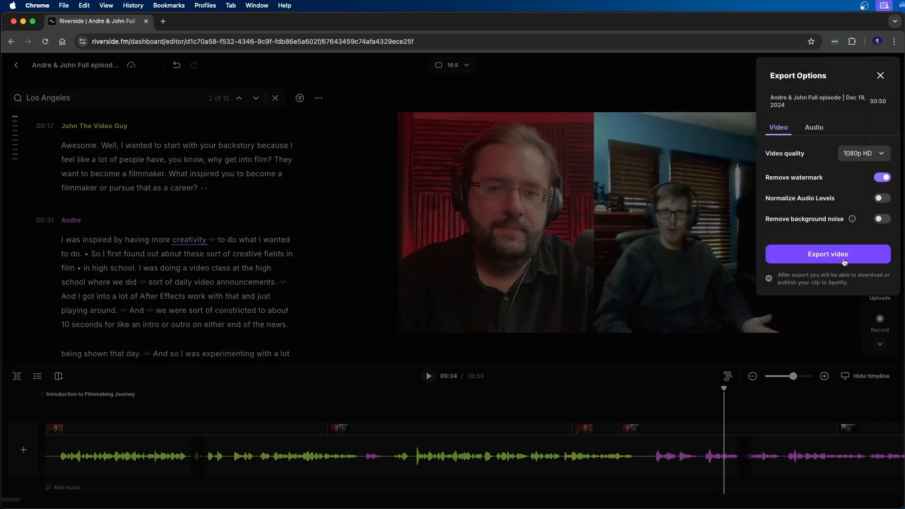
click(860, 155)
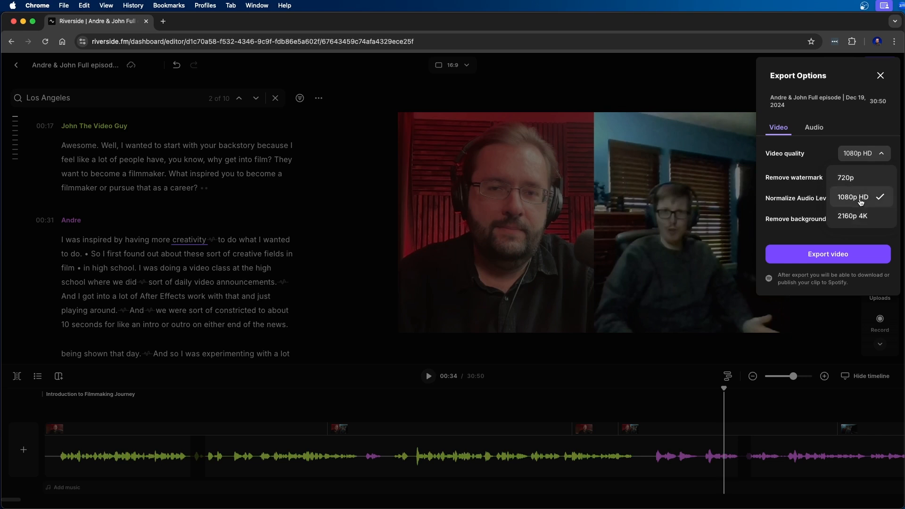
click(856, 202)
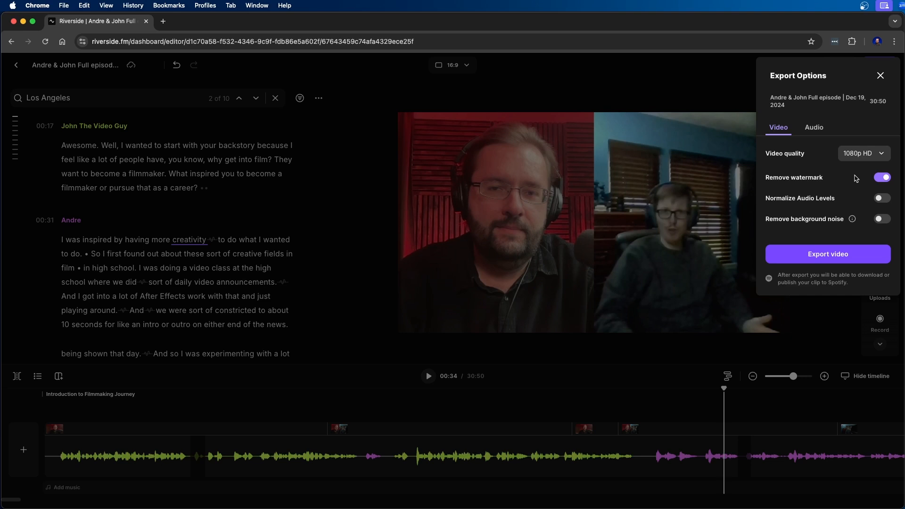
click(883, 198)
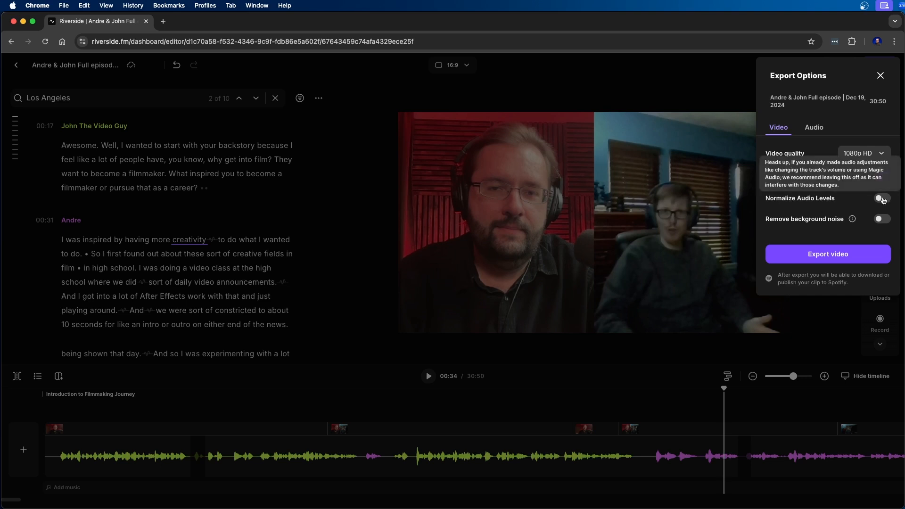
click(829, 255)
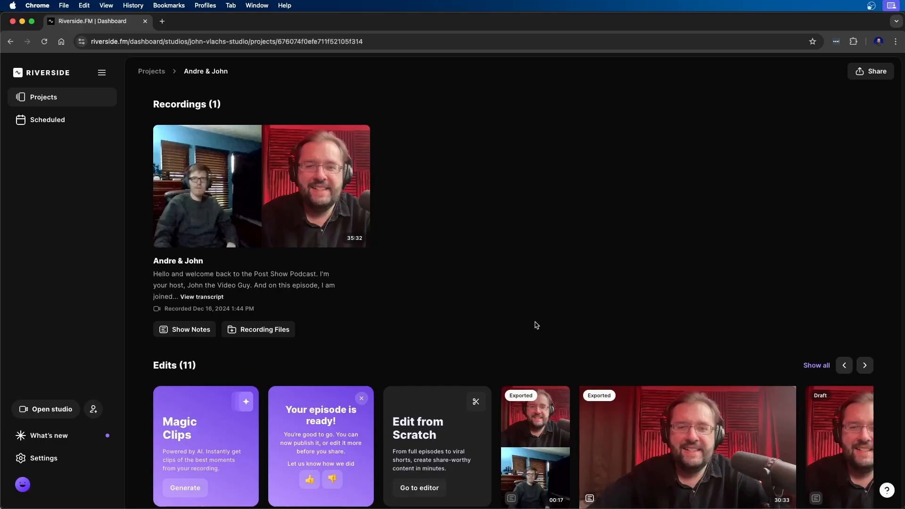
- Set up Magic Clips for the recording with a duration of 30 - 60 sec and a focus on the guest speaker
scroll(536, 325, down, 2)
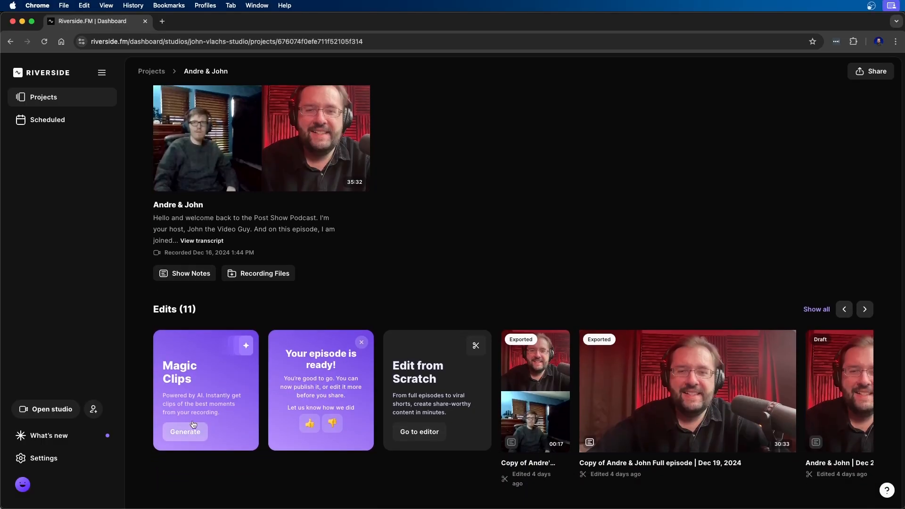
click(188, 437)
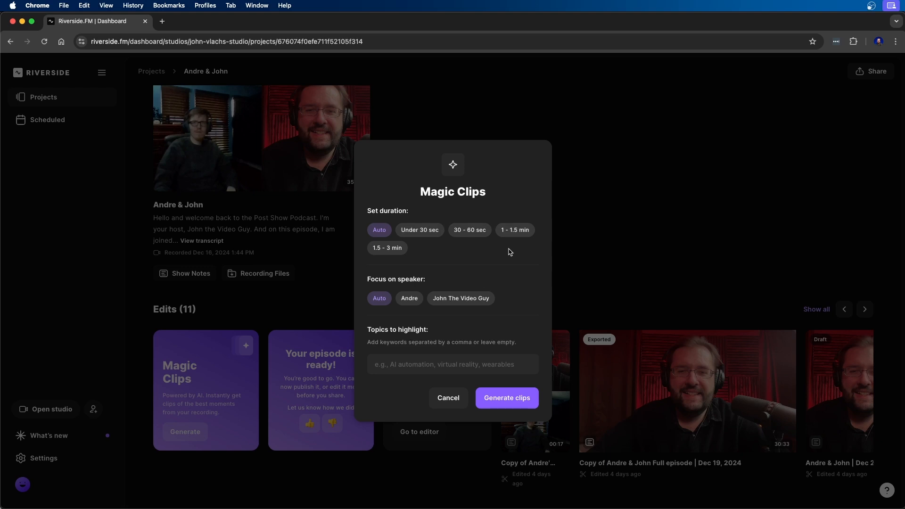
click(477, 229)
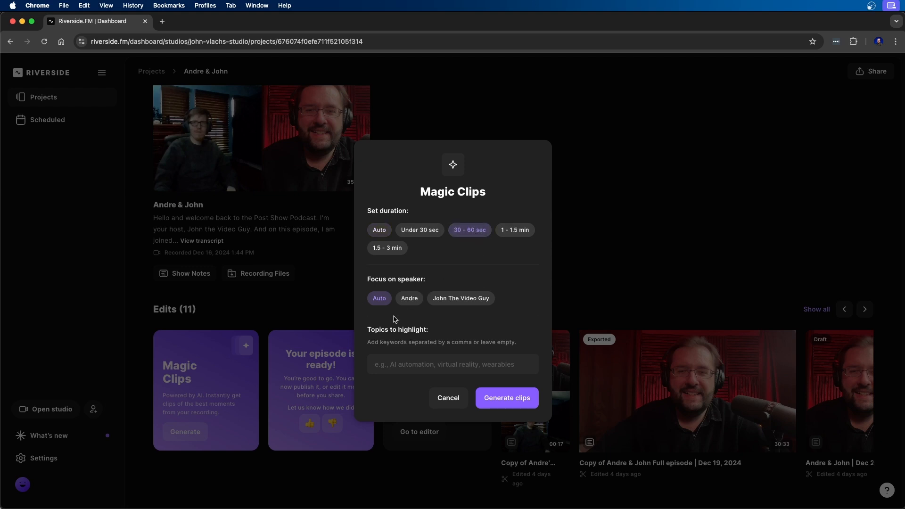
click(411, 299)
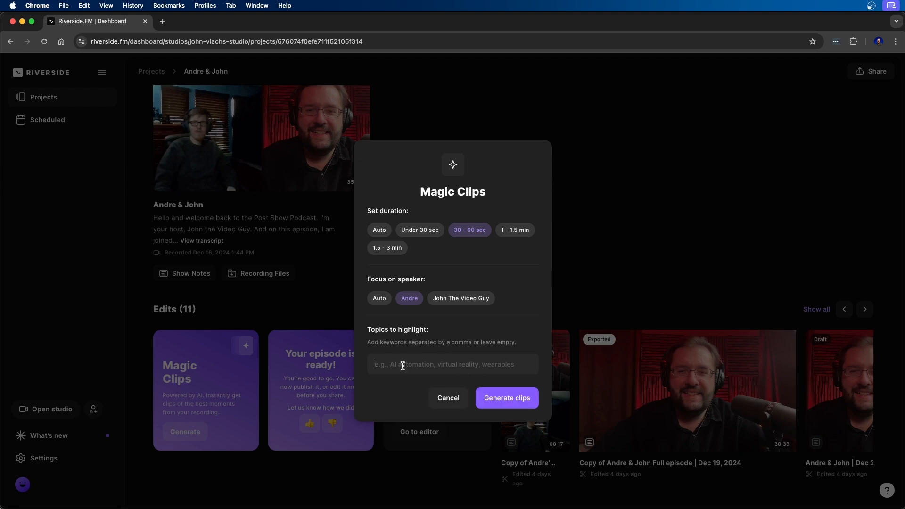
- Add "Los Angeles" and "first impressions" as topics to highlight and generate the clips
text(Los Angeles)
key(Return)
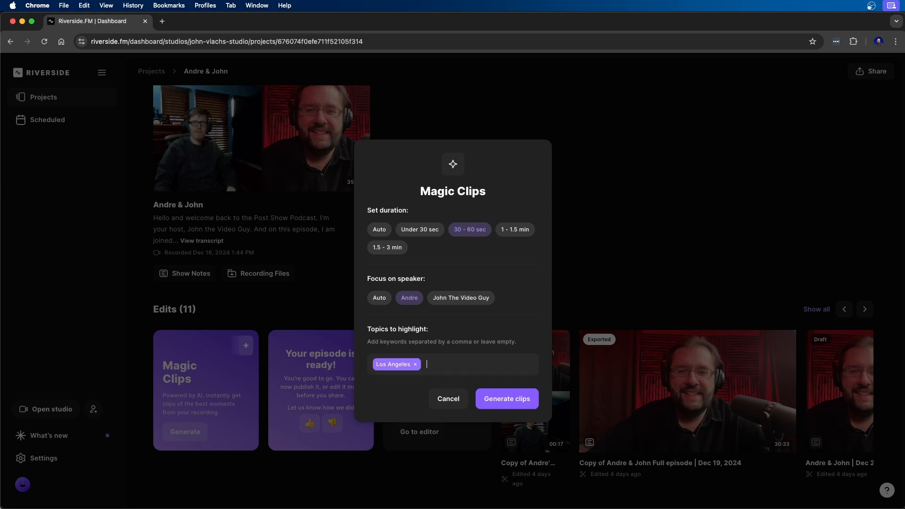
text(first impressions)
key(Return)
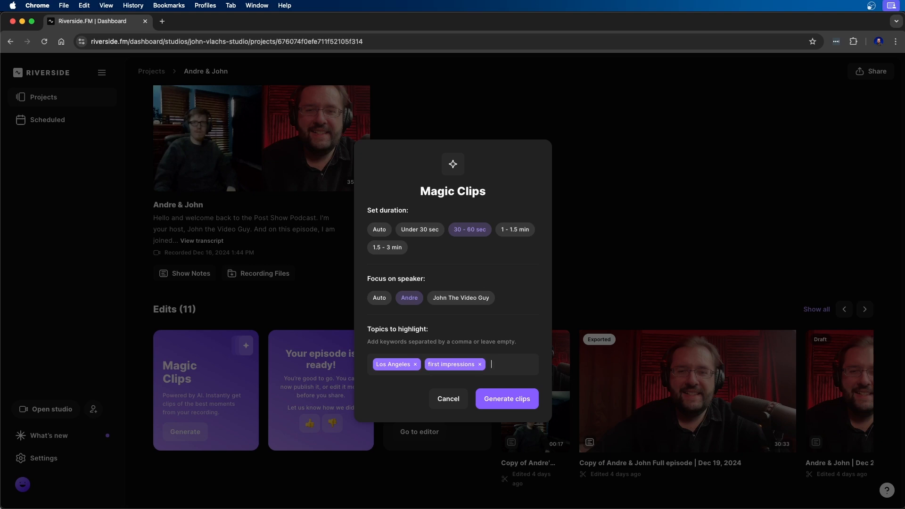
click(522, 398)
- Open the first generated Magic Clip in the editor
mouse_move(536, 399)
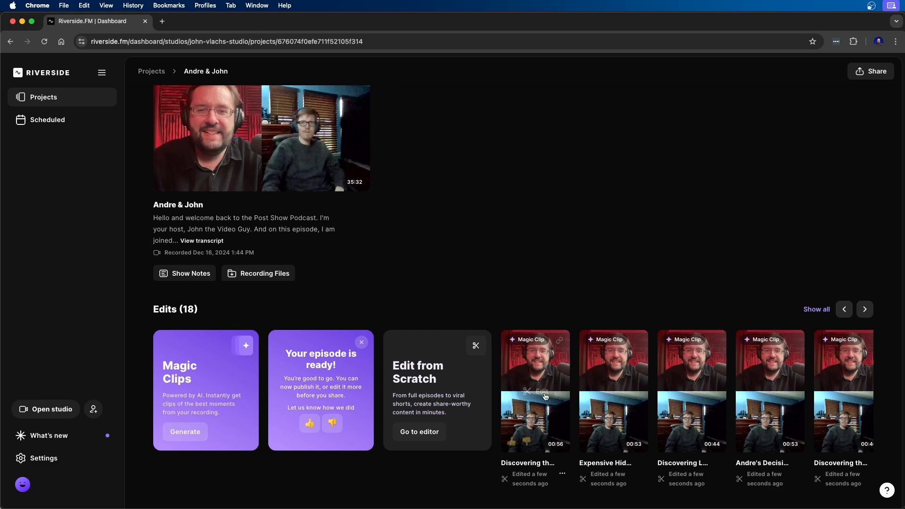
click(537, 390)
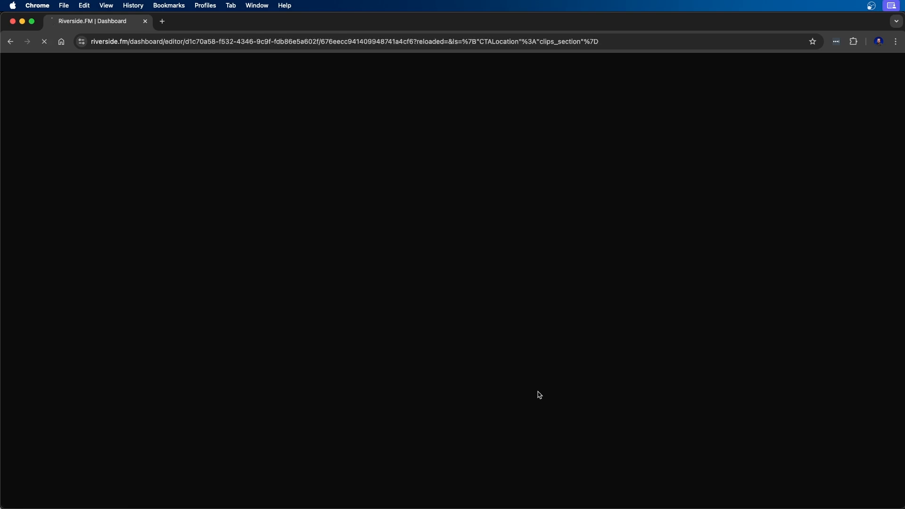
click(427, 391)
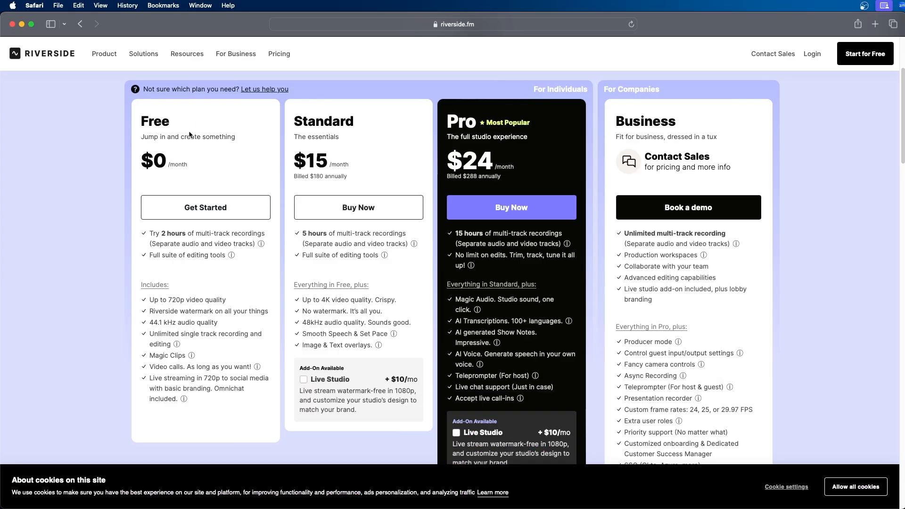
- Switch to Safari and examine the Free plan on the Riverside pricing page
click(163, 209)
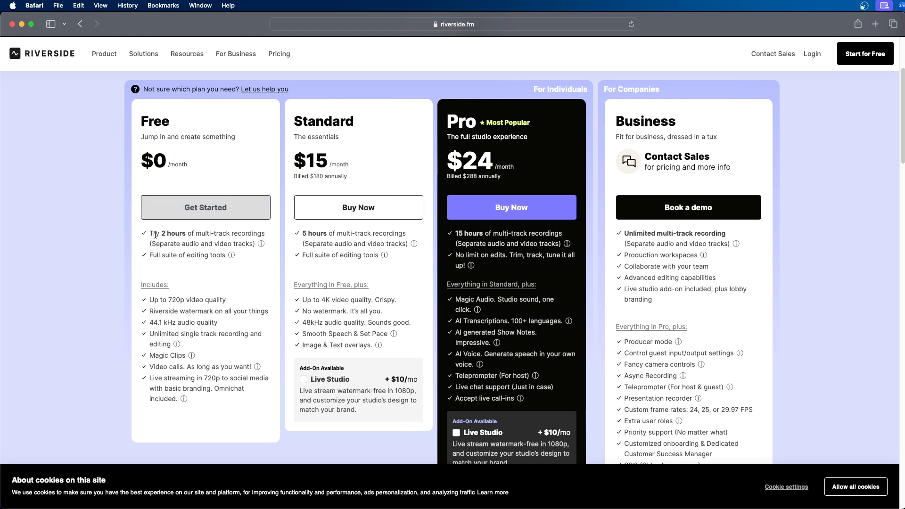